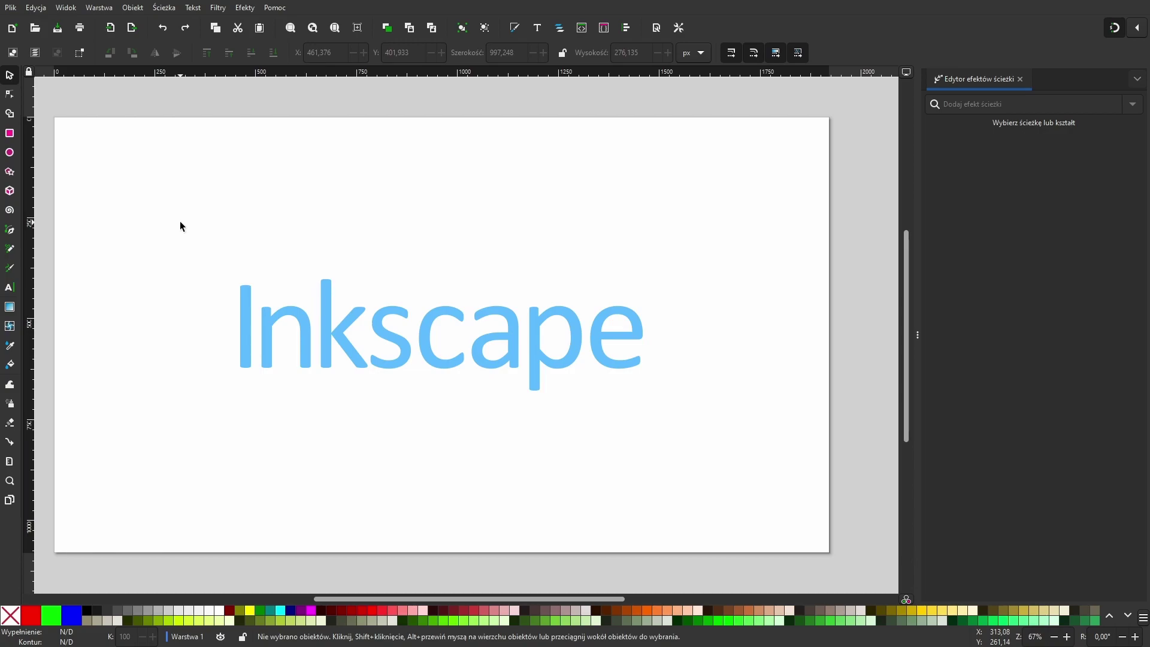
Duplicate the light blue Inkscape word, leaving the copy exactly on top of the original
click(299, 322)
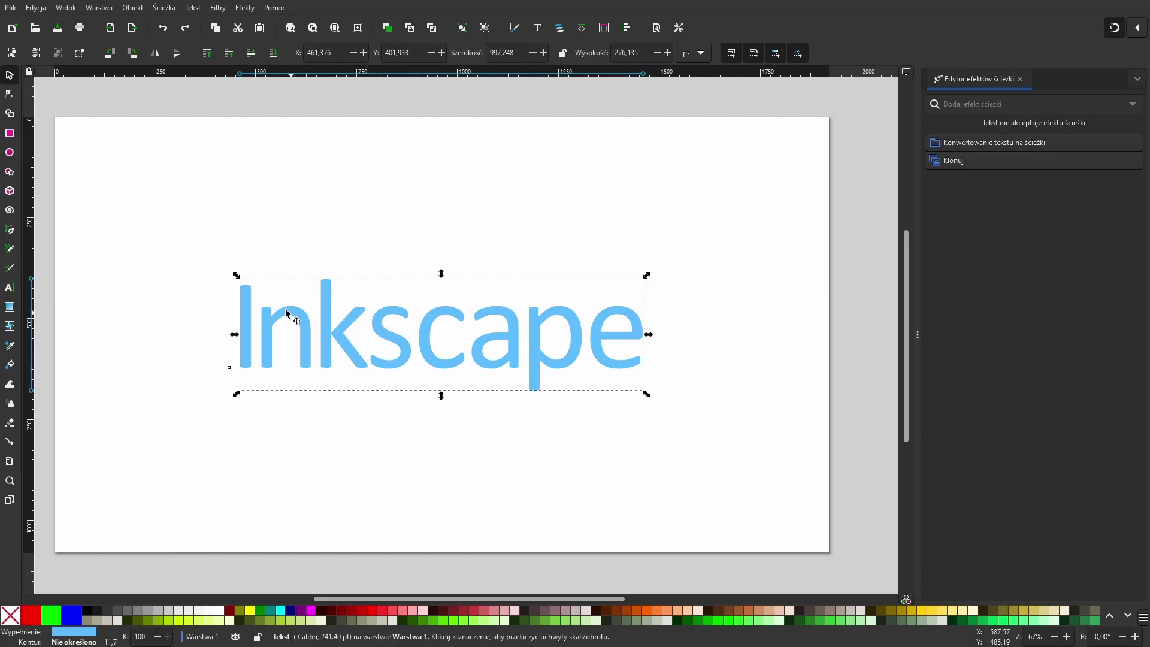
right_click(277, 321)
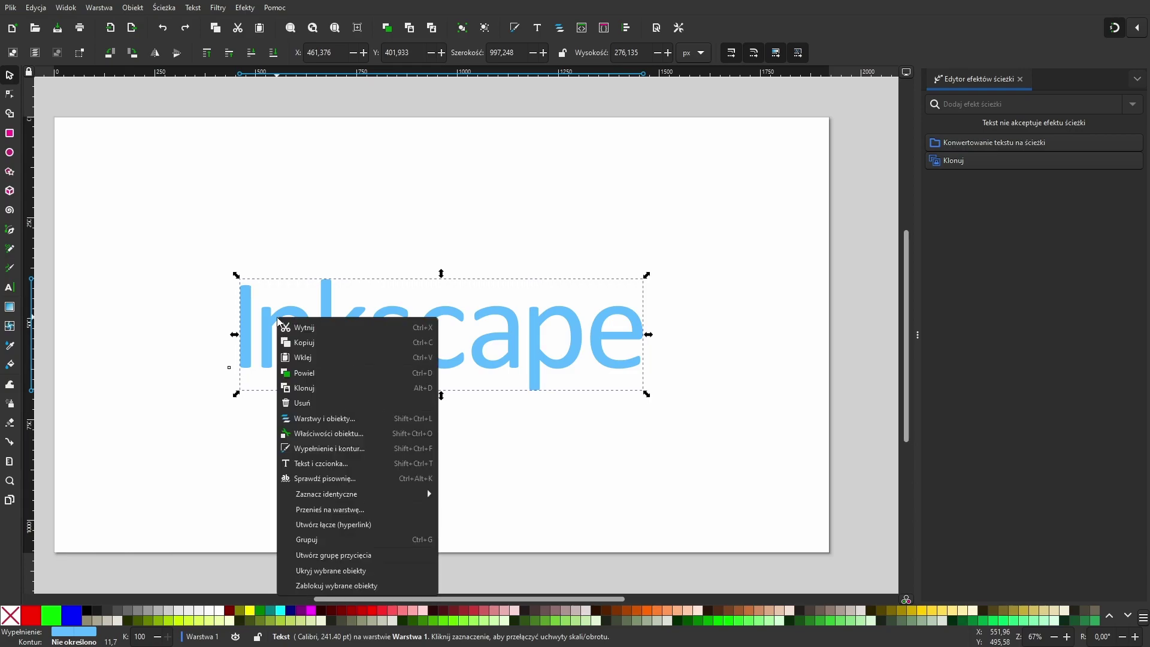
click(298, 373)
right_click(308, 324)
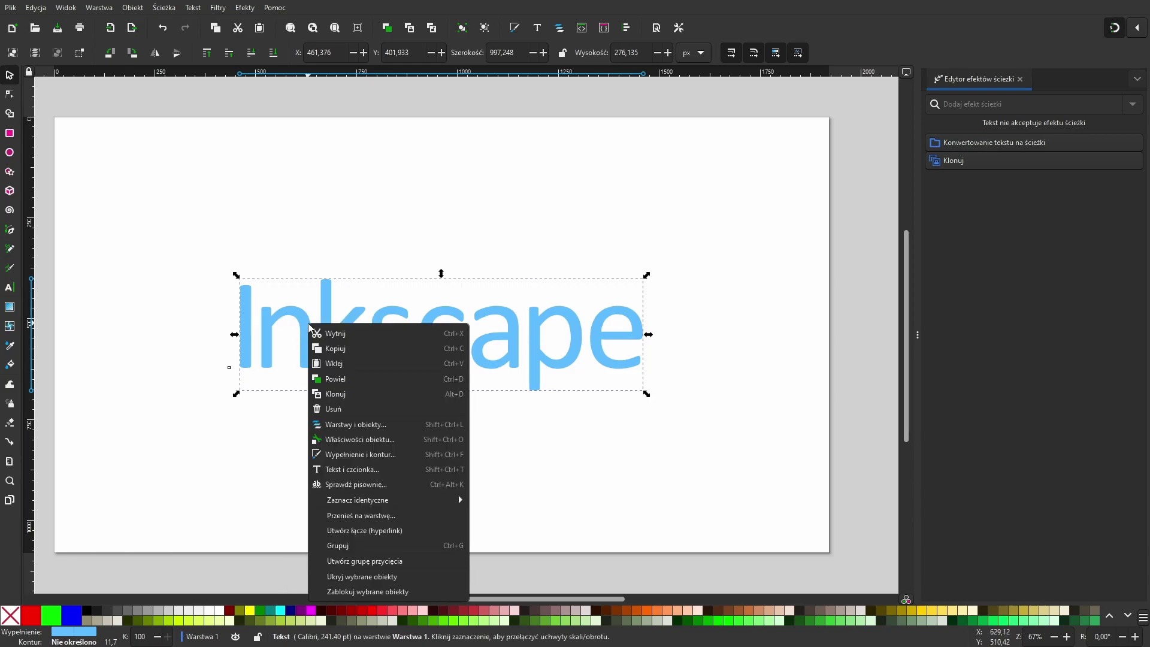
click(347, 233)
drag(326, 293, 373, 352)
key(ctrl+z)
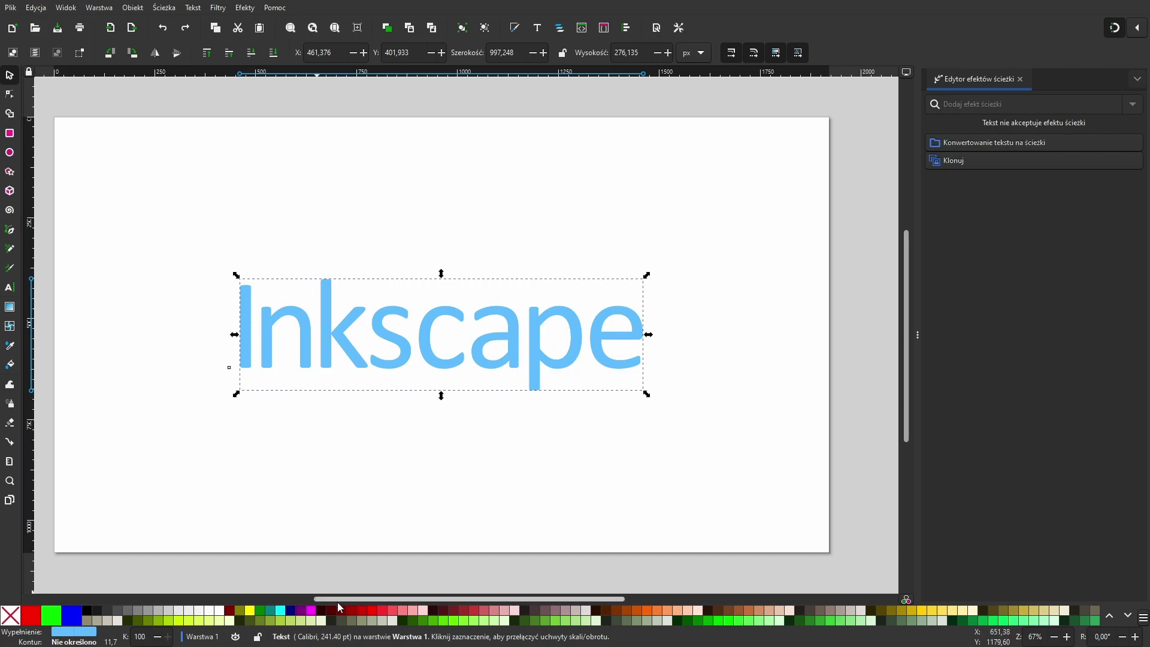
Fill the top copy of the Inkscape word with orange from the palette
click(653, 612)
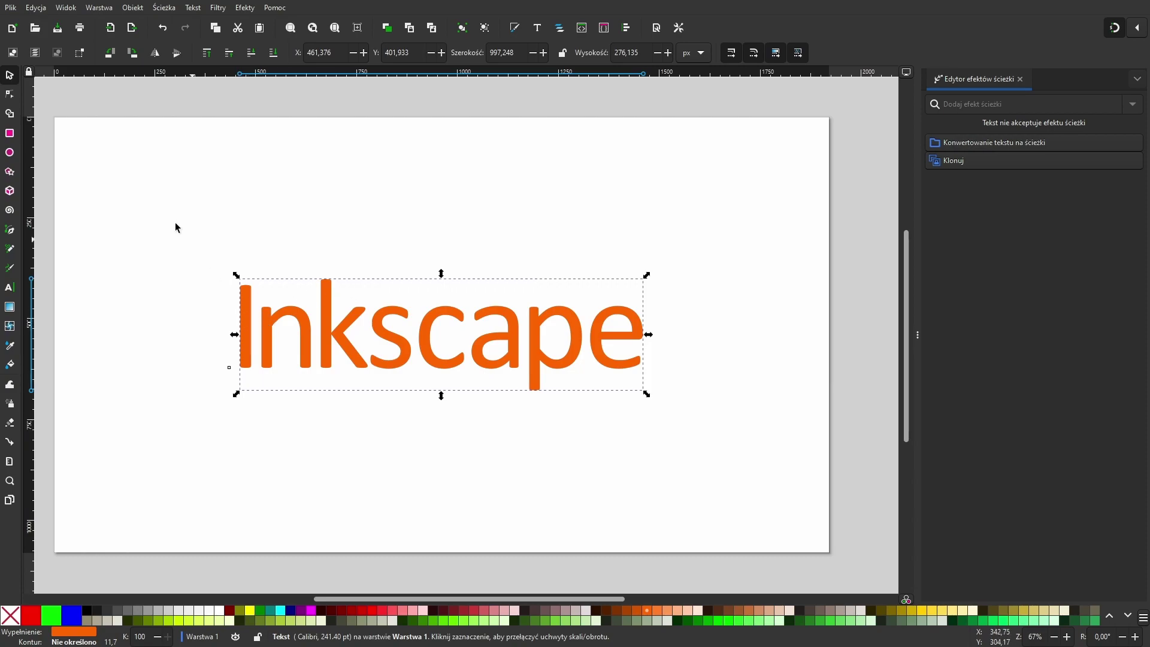
click(10, 96)
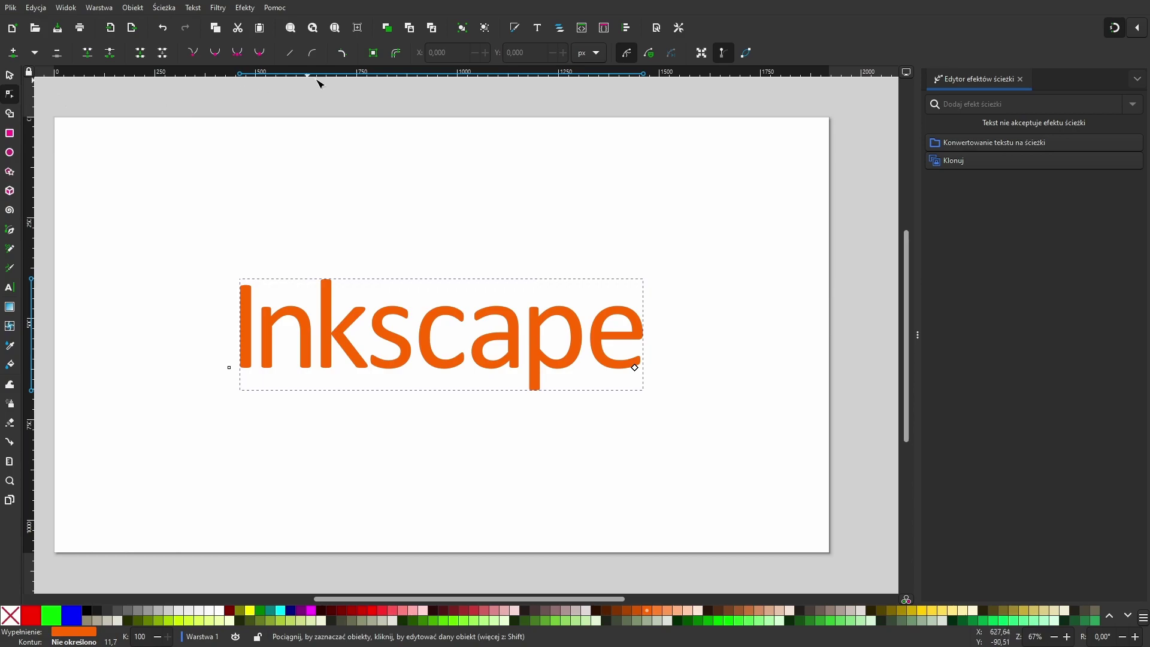
Convert the orange Inkscape text into a 353-node path with Object to Path
click(373, 54)
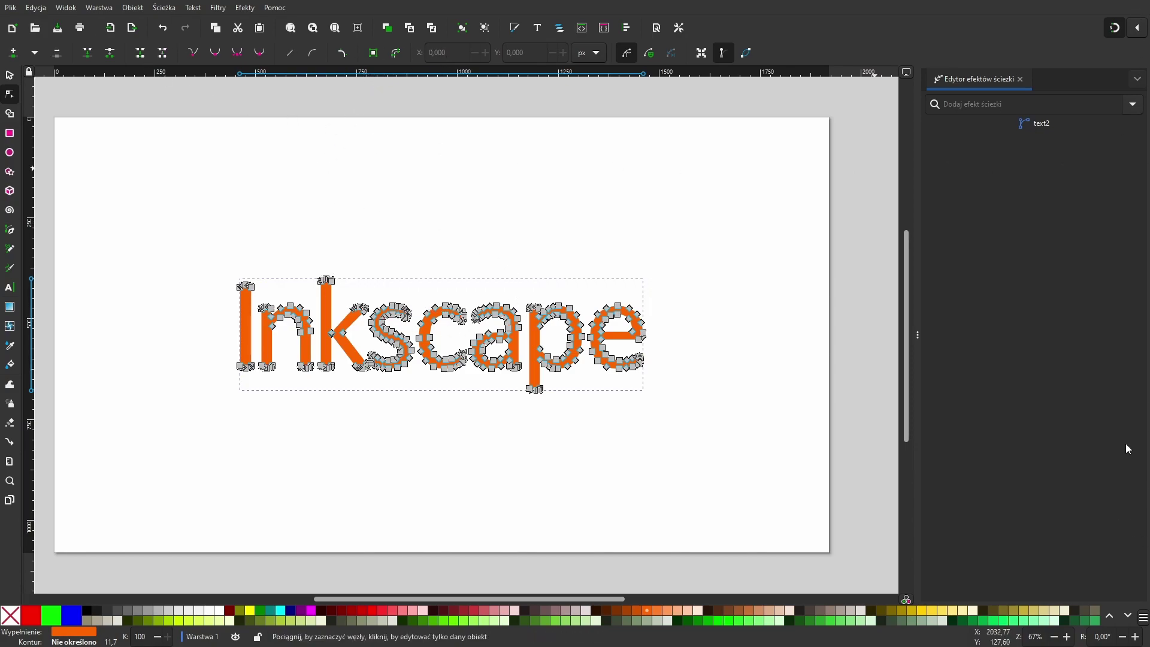
click(133, 8)
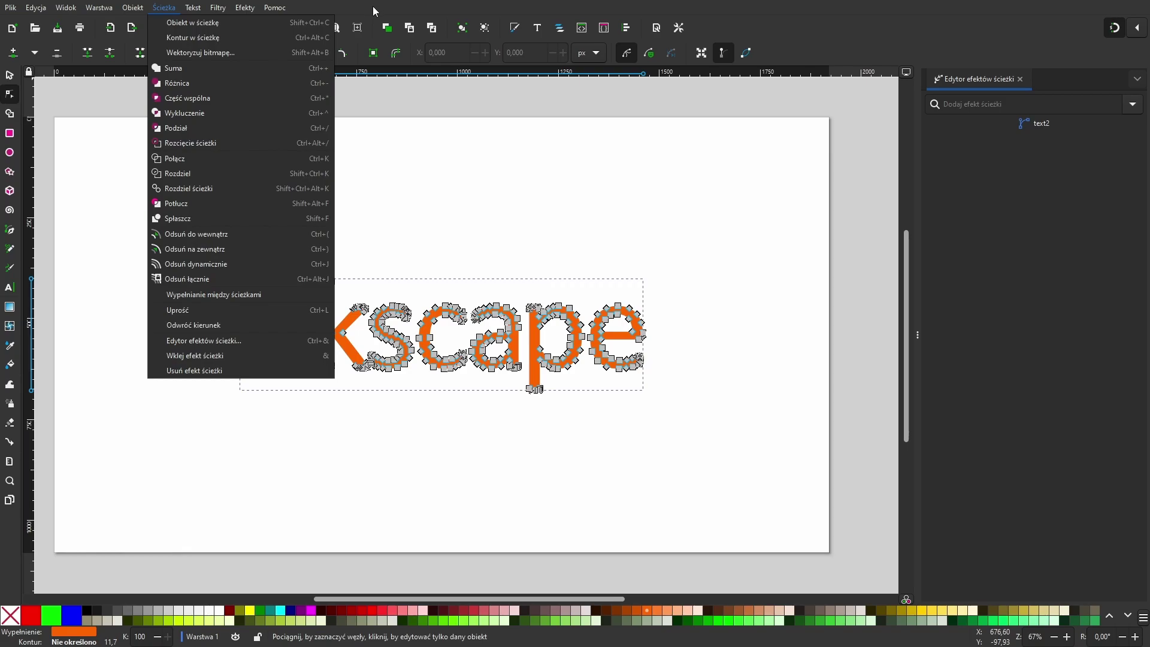
click(7, 76)
click(9, 75)
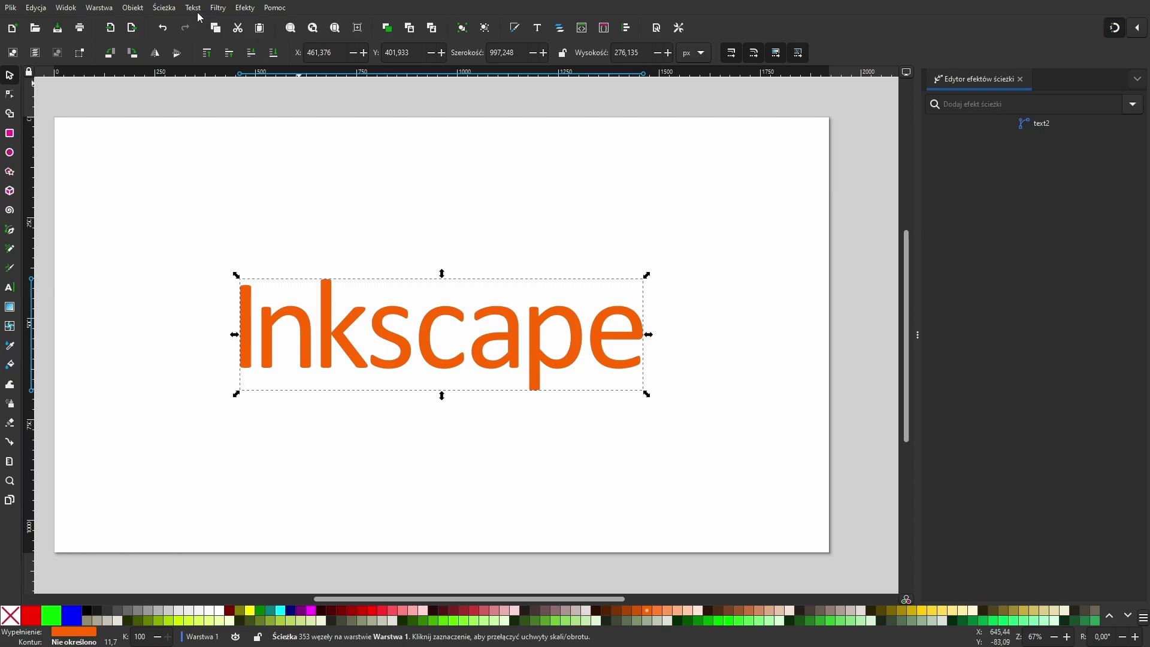
click(163, 8)
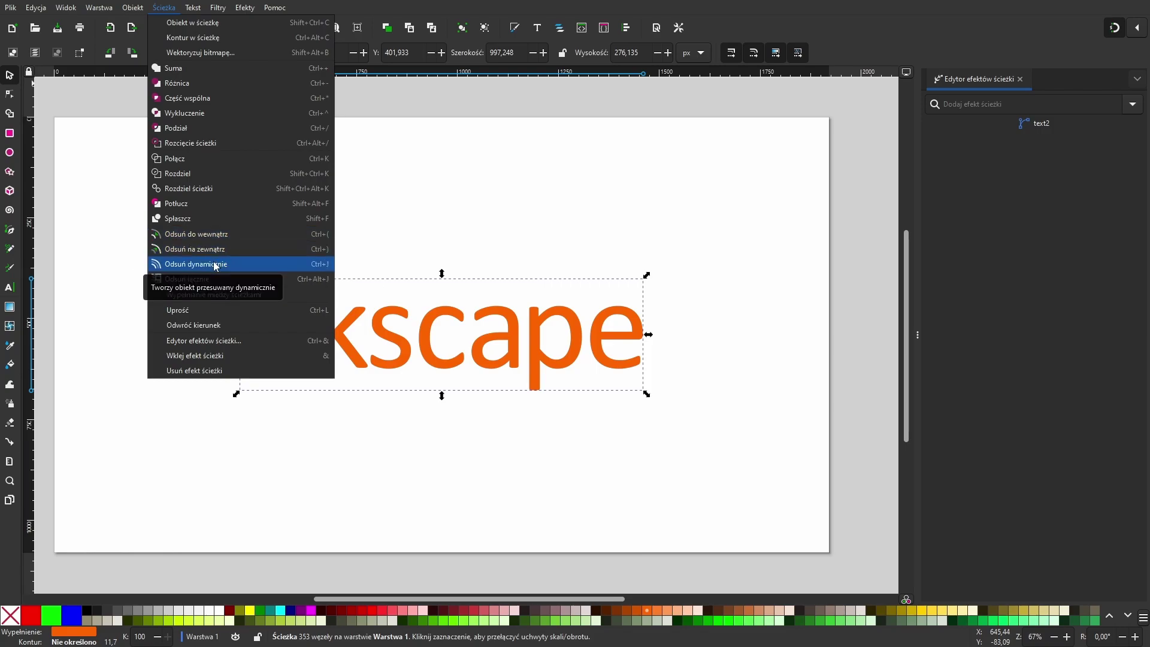
click(215, 266)
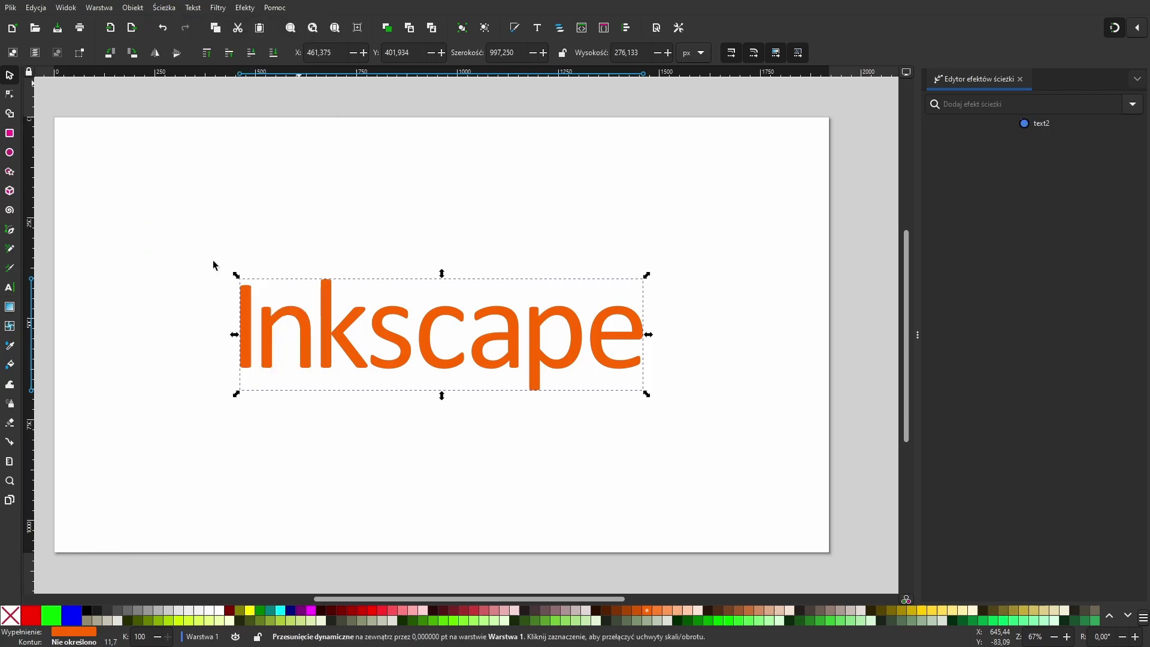
click(10, 94)
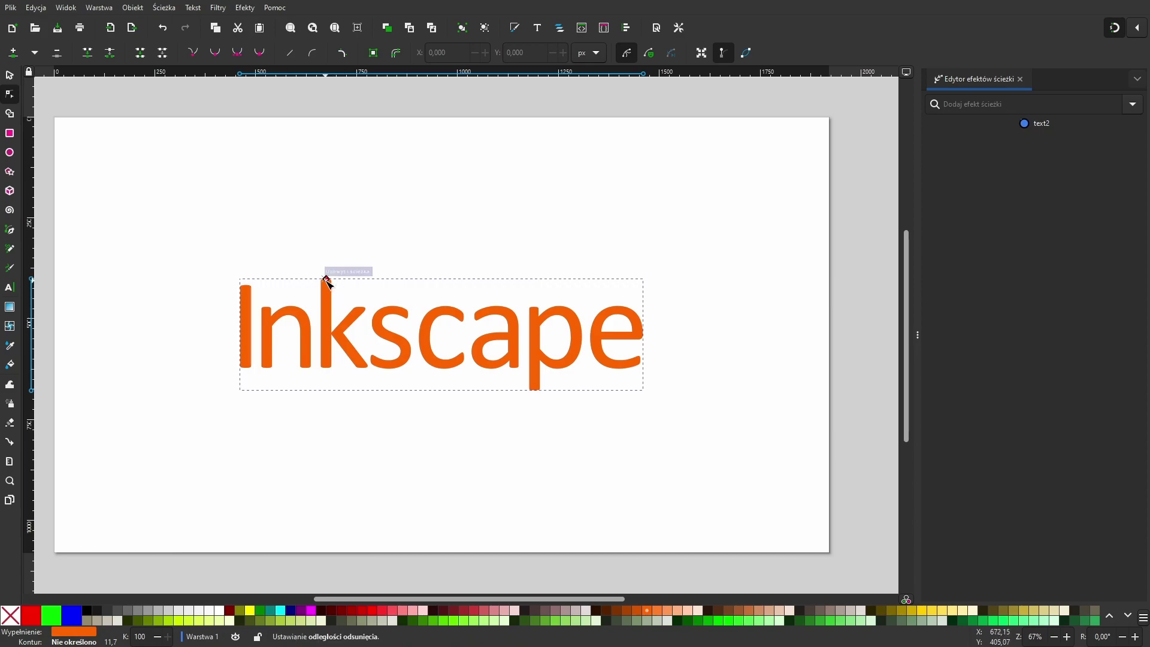
drag(327, 279, 328, 270)
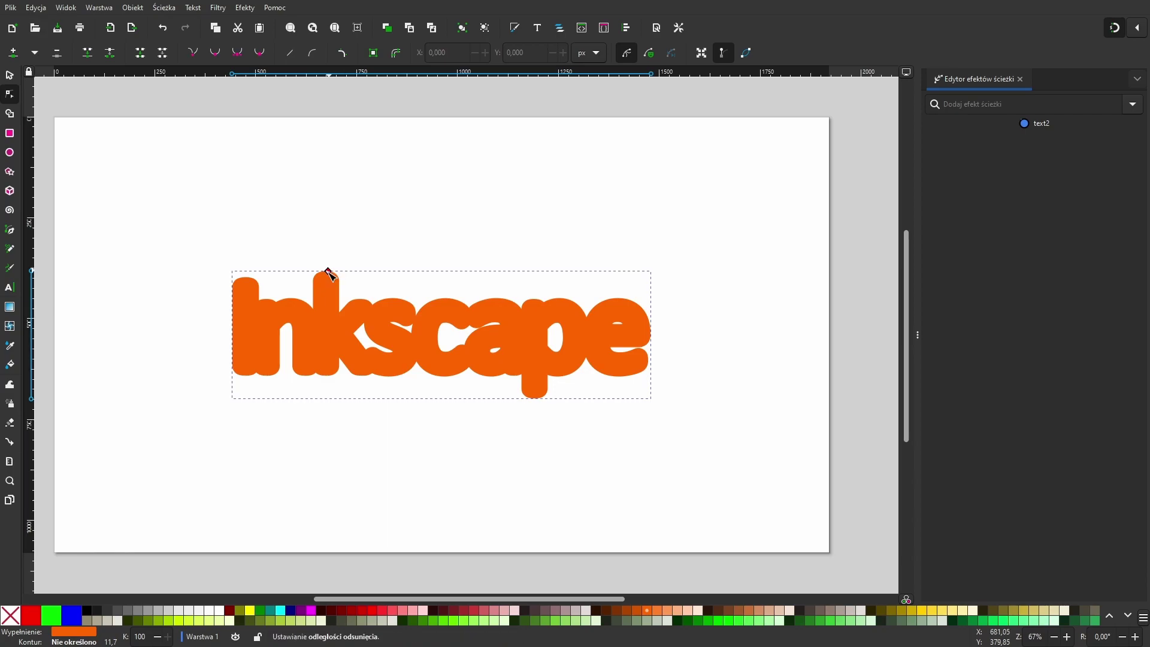
drag(328, 271, 330, 287)
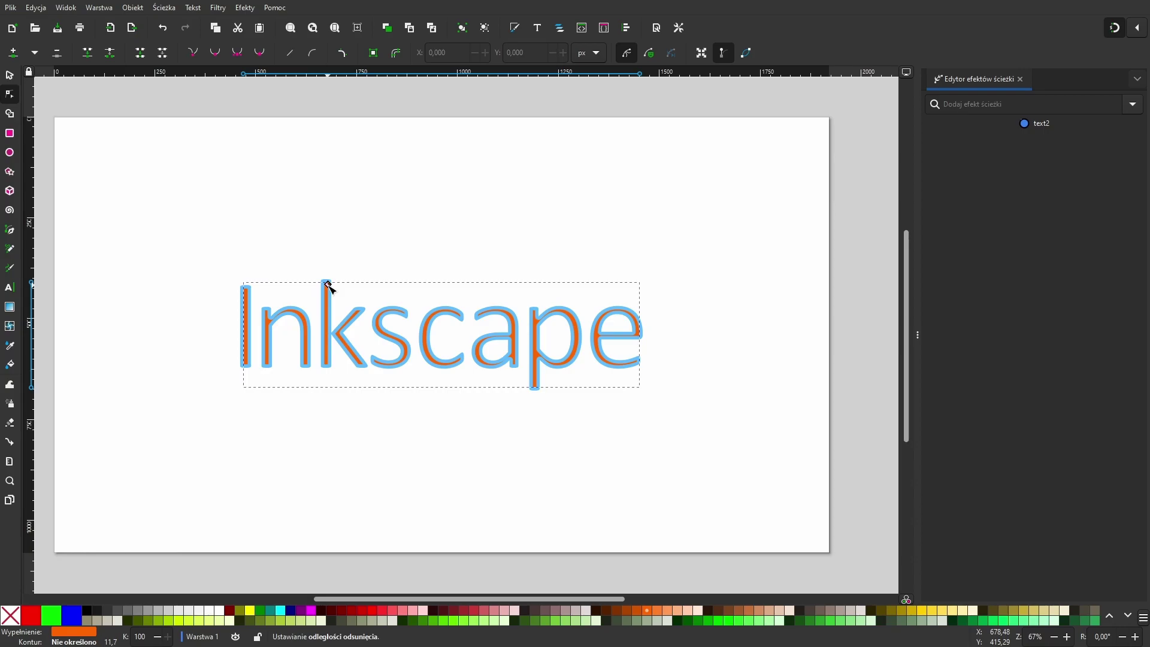
key(ctrl+z)
key(ctrl+z)
key(Escape)
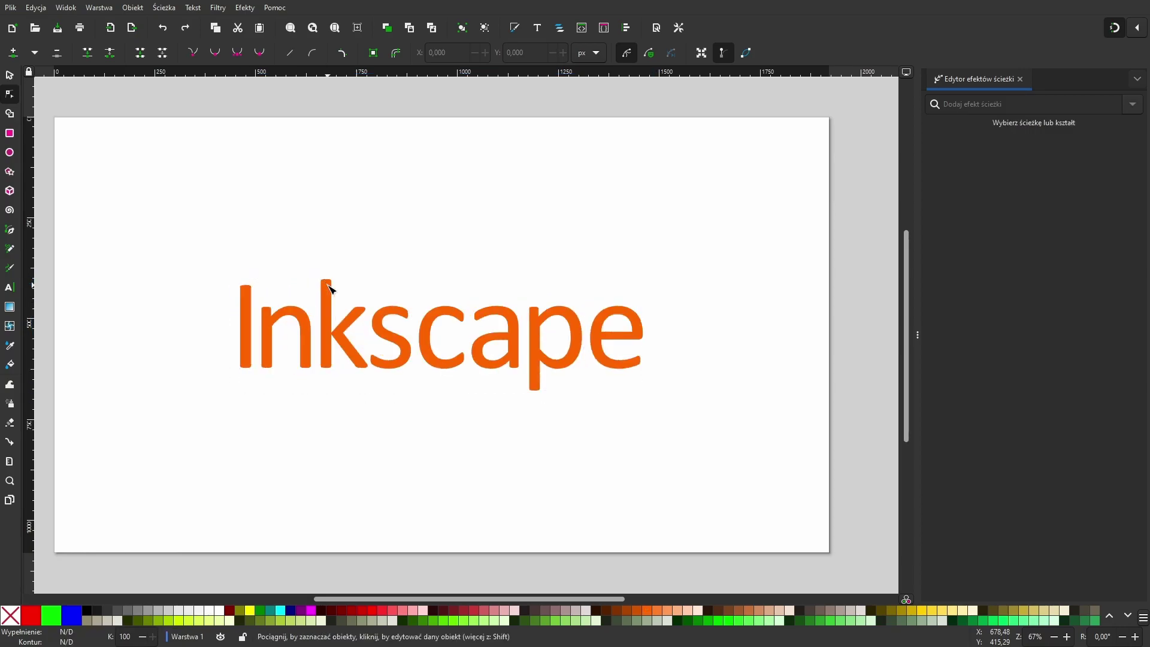
Open the Path Effects Editor for the selected orange Inkscape path
click(330, 290)
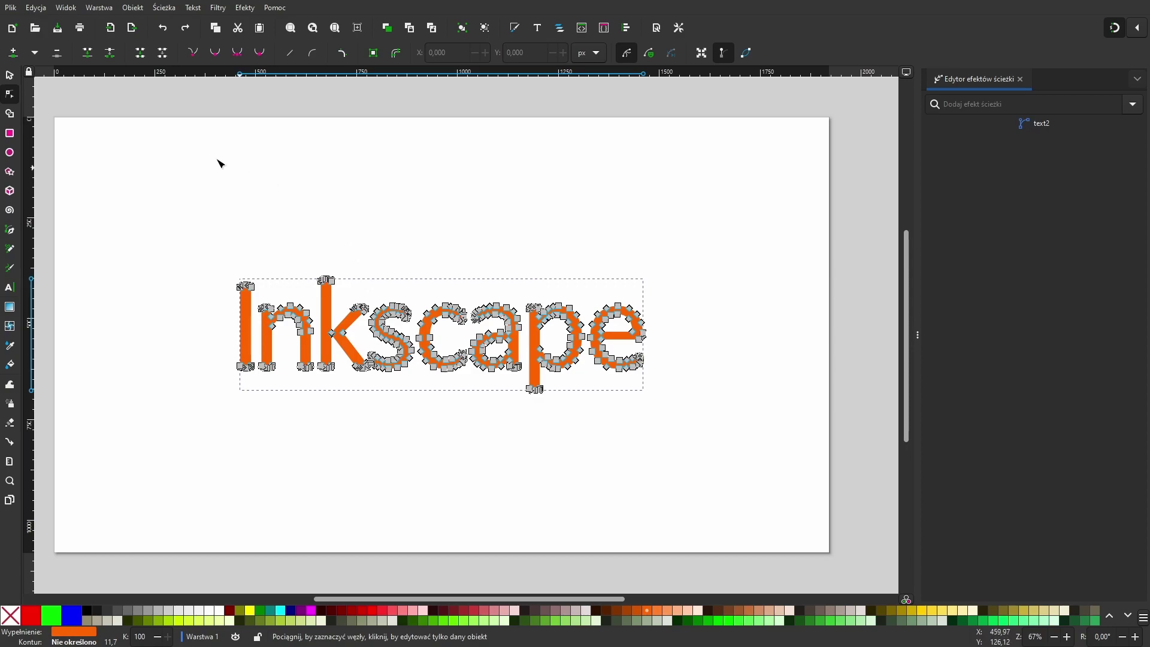
click(8, 78)
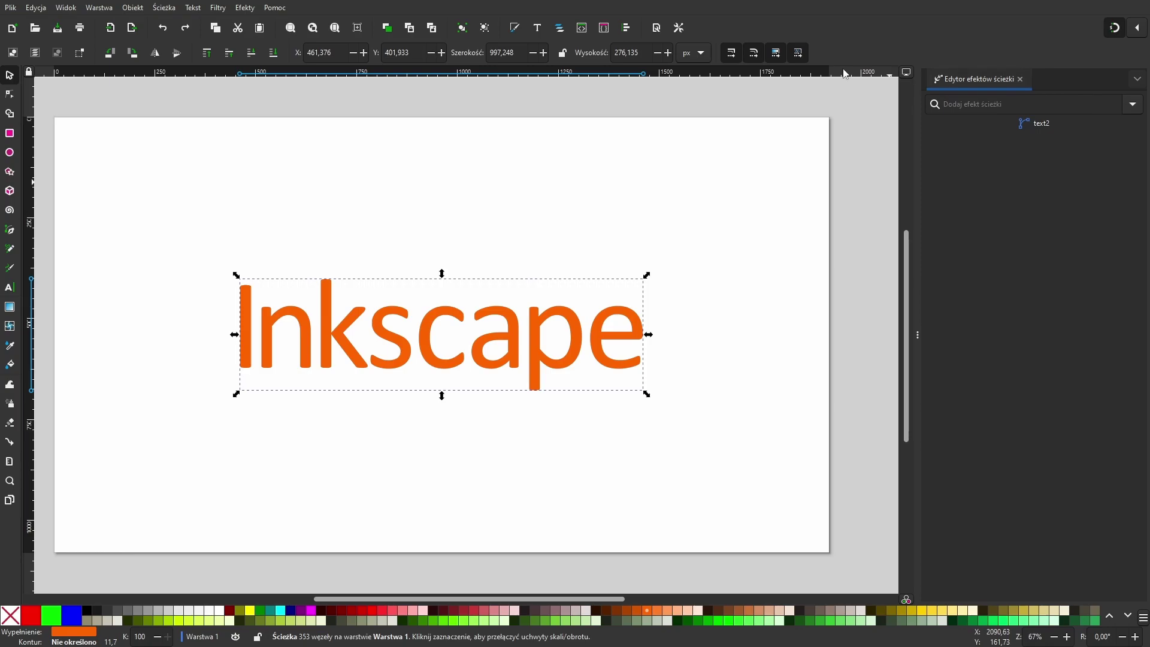
click(159, 7)
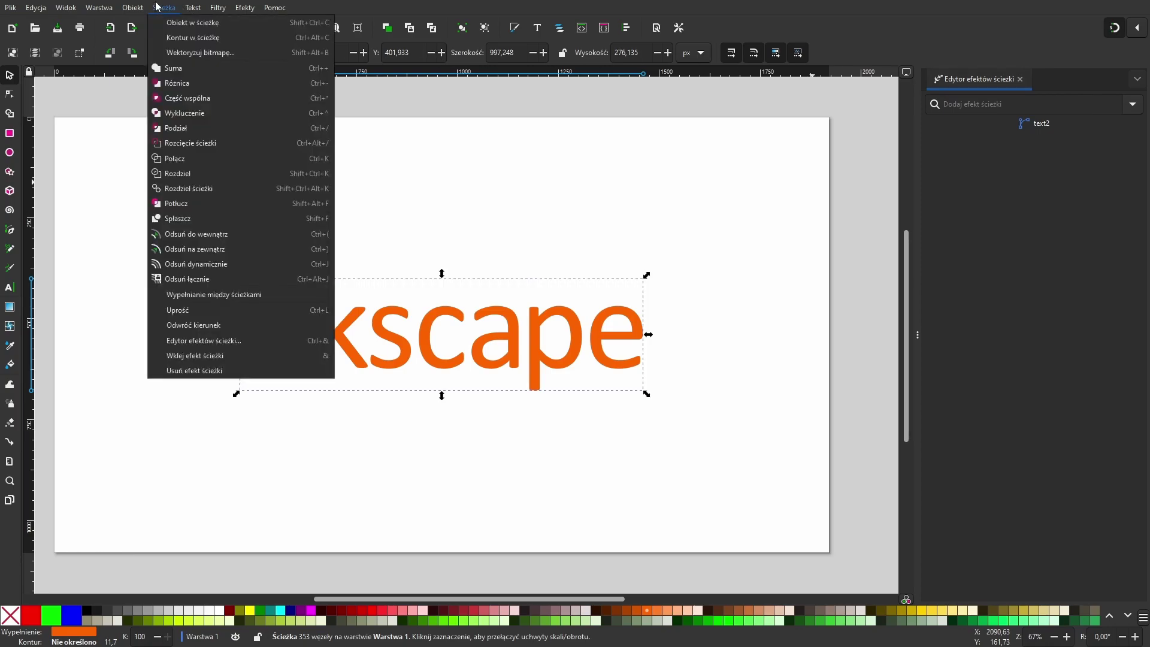
click(211, 342)
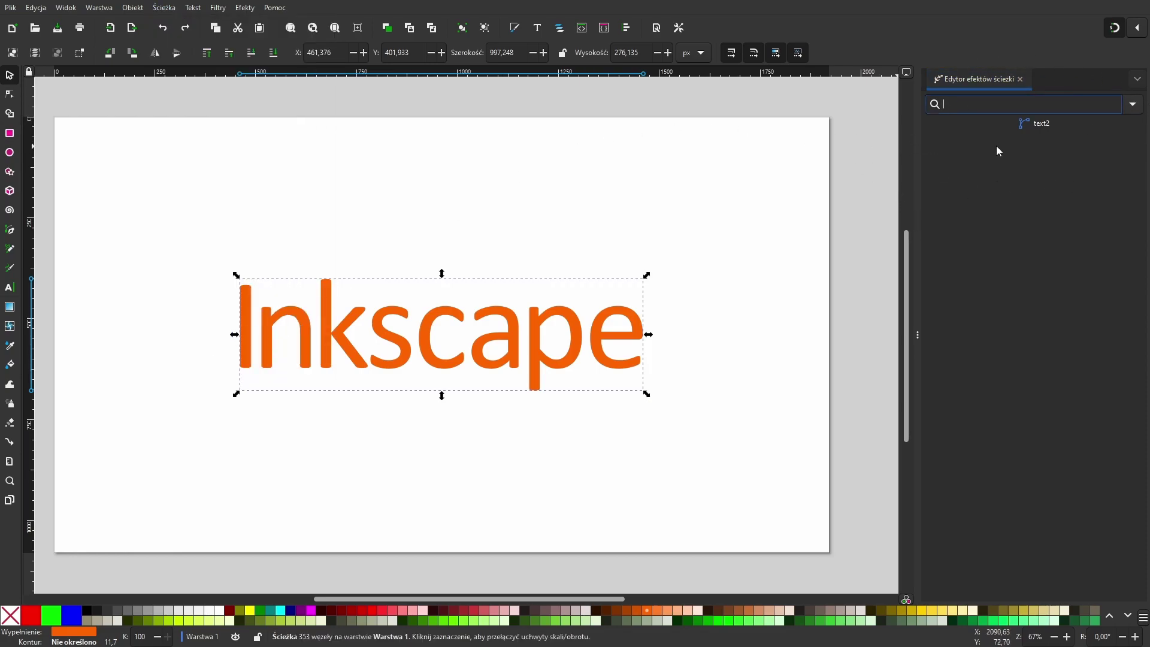
Apply the Offset (Przesunięcie) path effect to the orange Inkscape path
click(1133, 105)
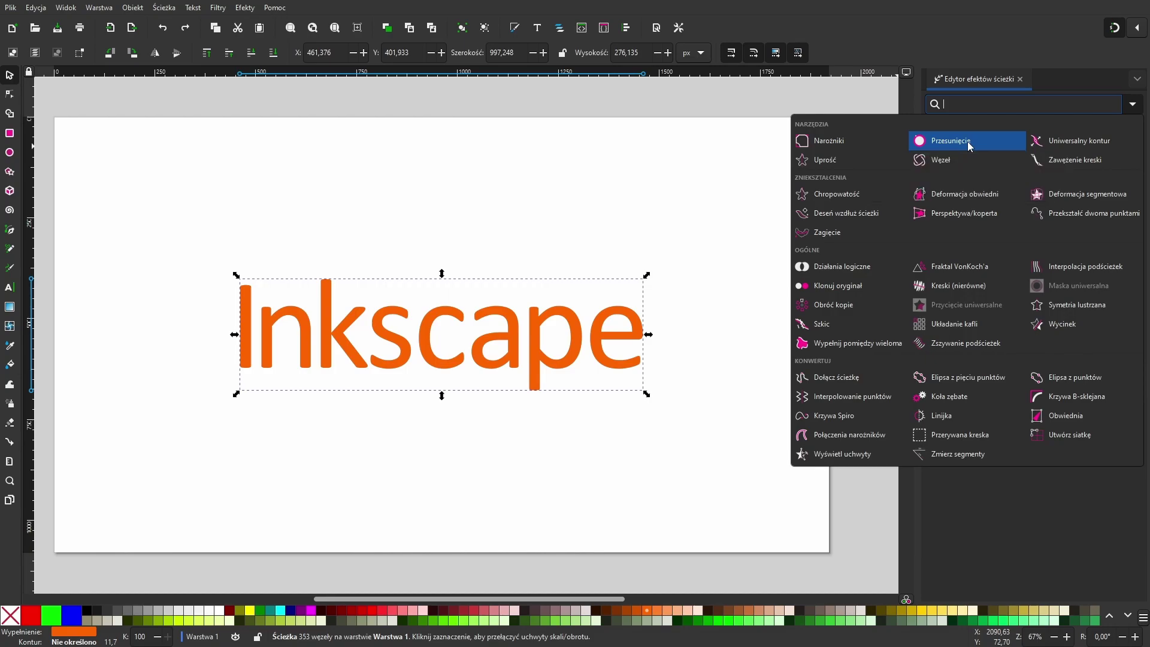
click(970, 145)
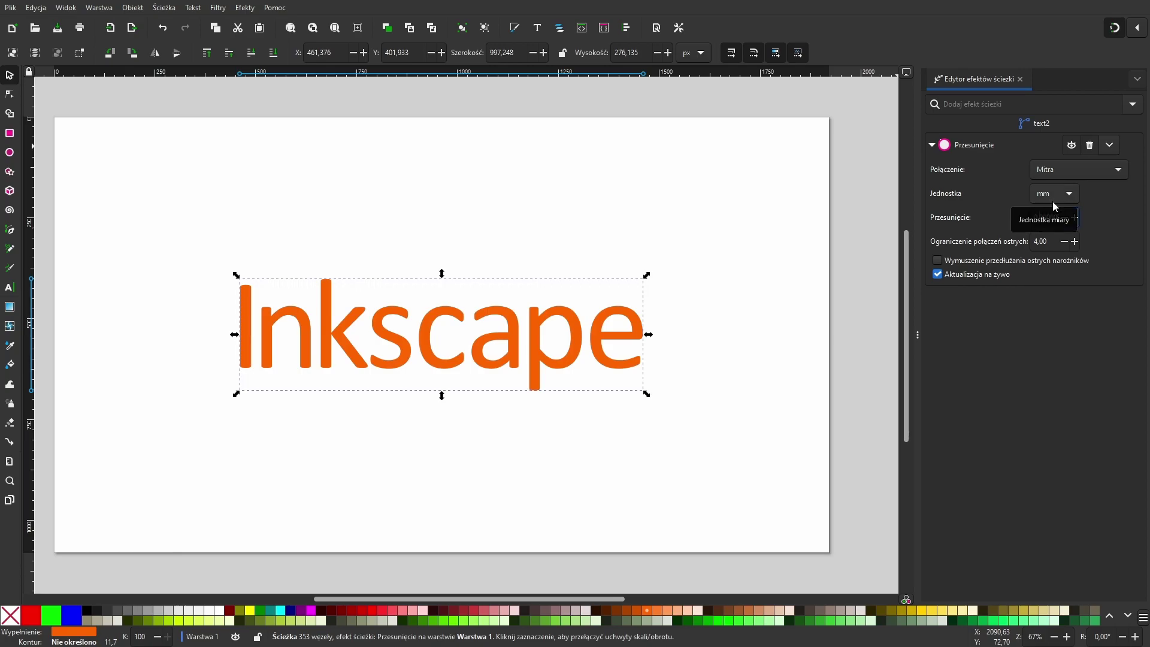
click(1048, 217)
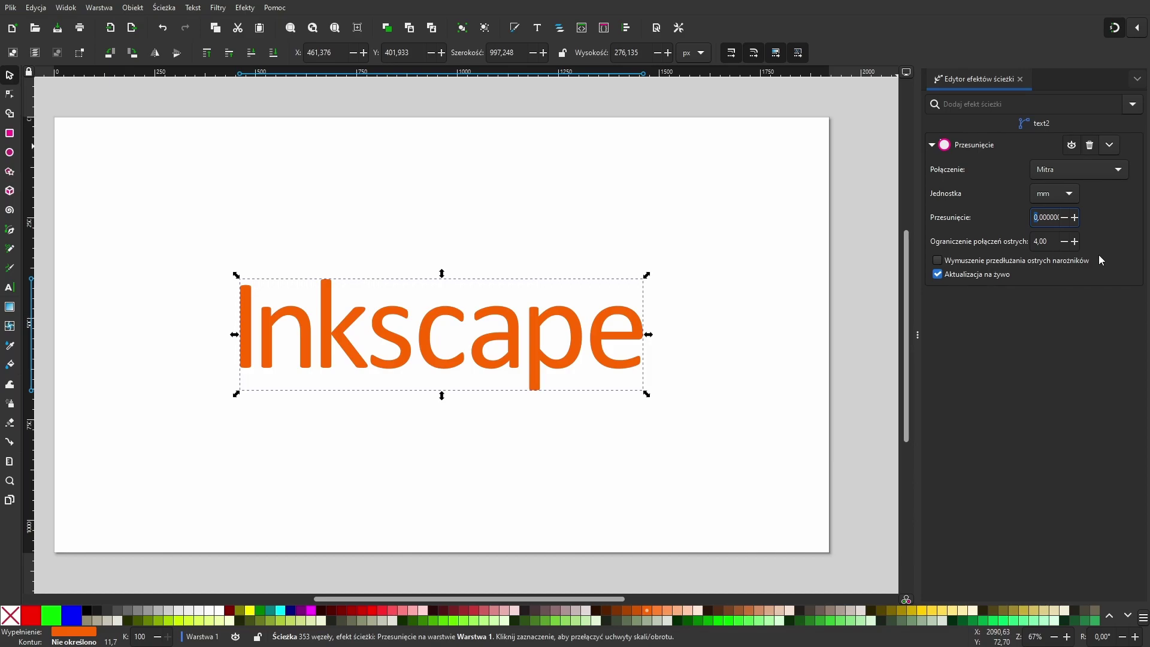
Set the Offset distance to −2 mm, thinning the orange letters inside the blue outline
text(4)
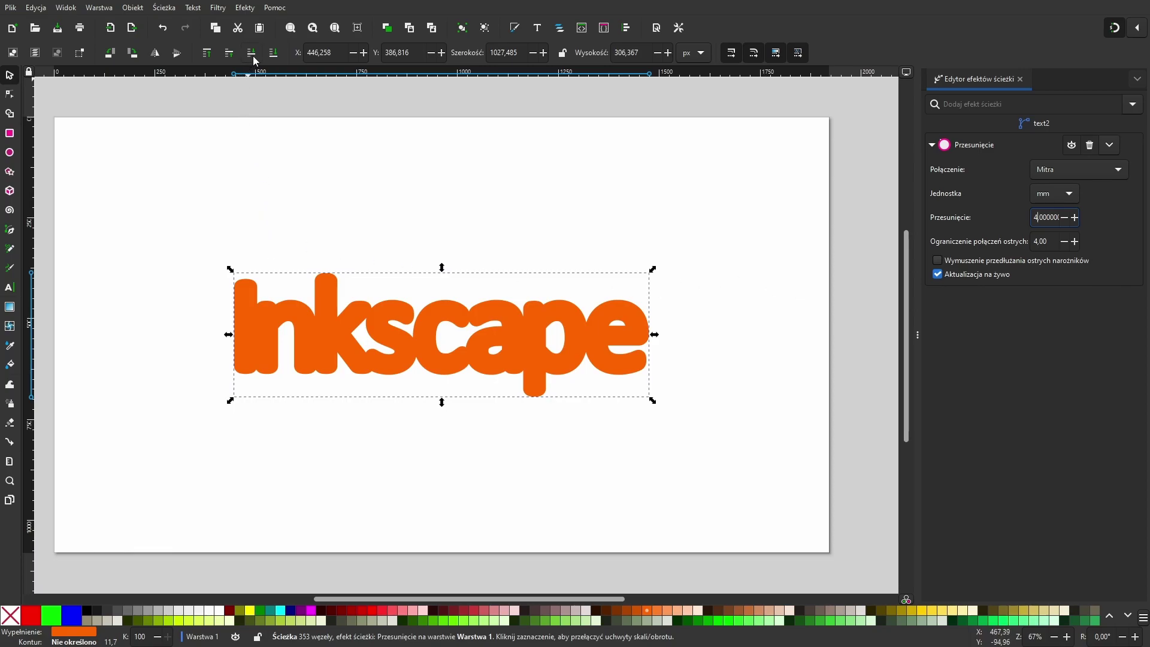
click(273, 52)
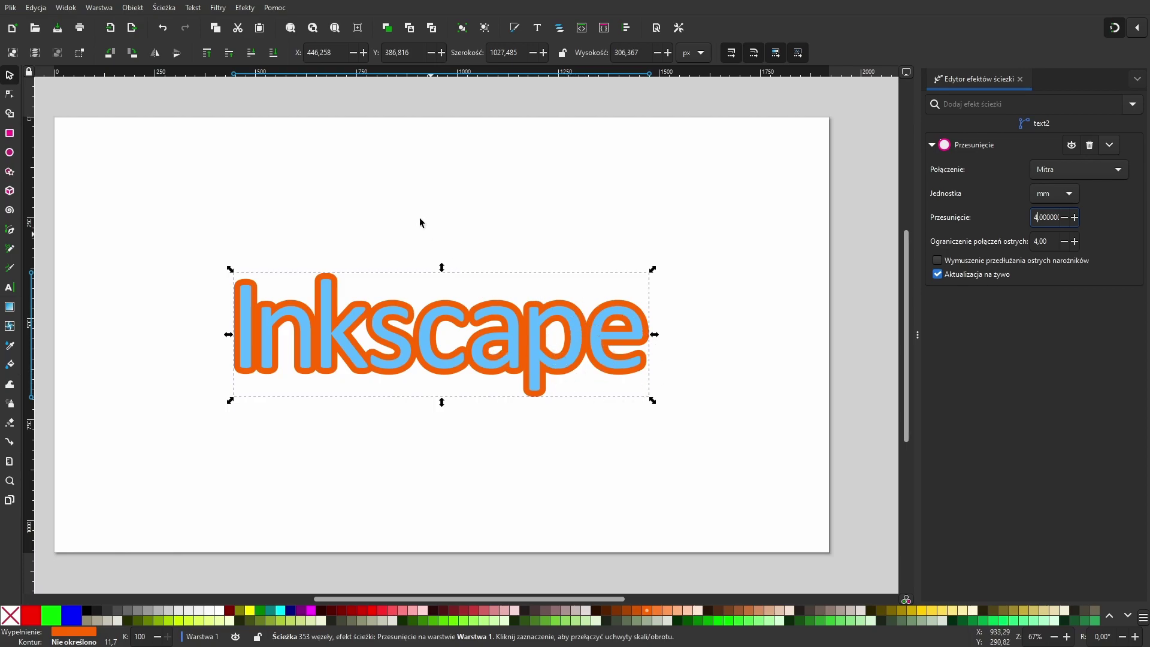
click(208, 53)
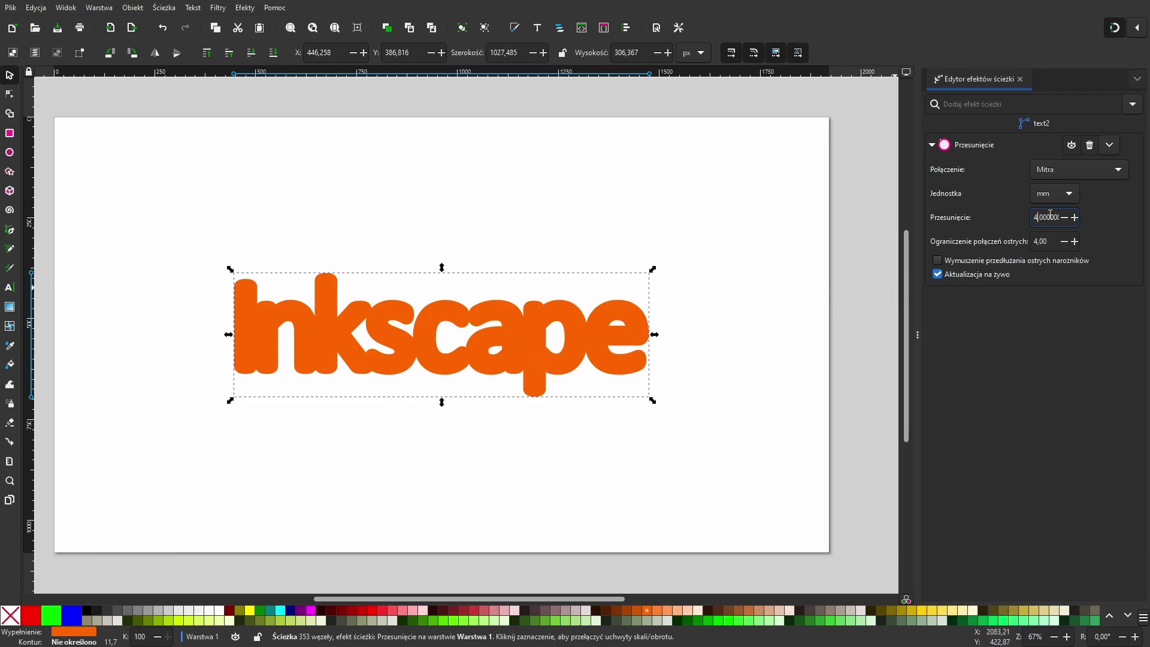
key(ctrl+a)
key(BackSpace)
text(-2)
key(Return)
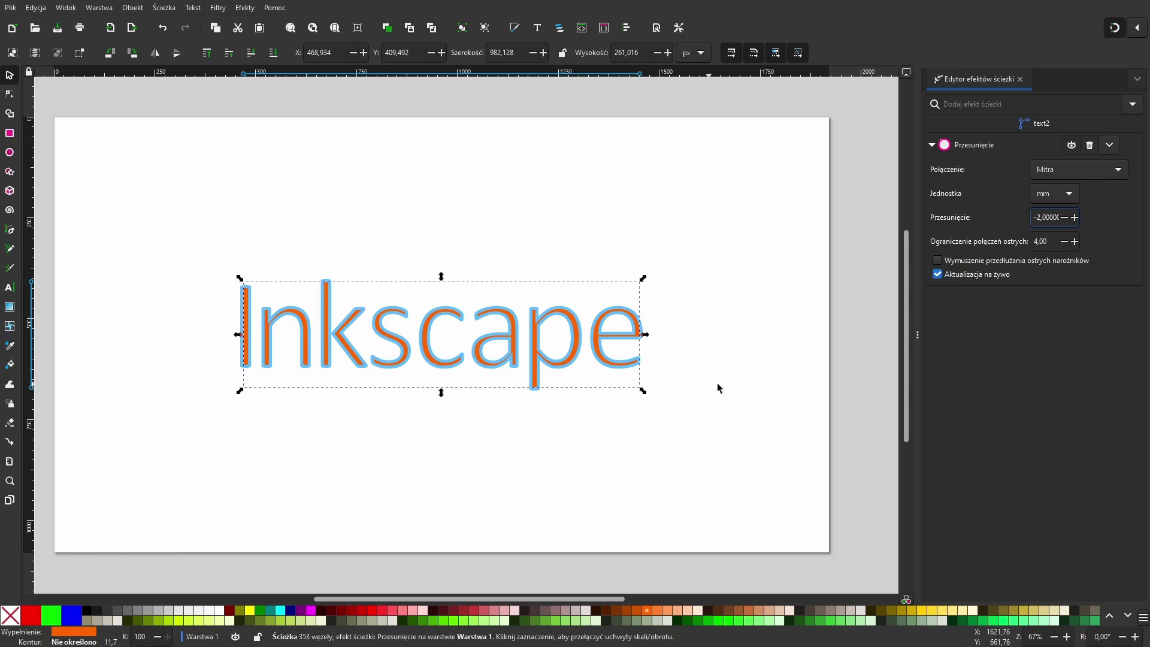
Drag the offset knot on the 'c' outward to about +2.81 mm for bold rounded letters
click(14, 94)
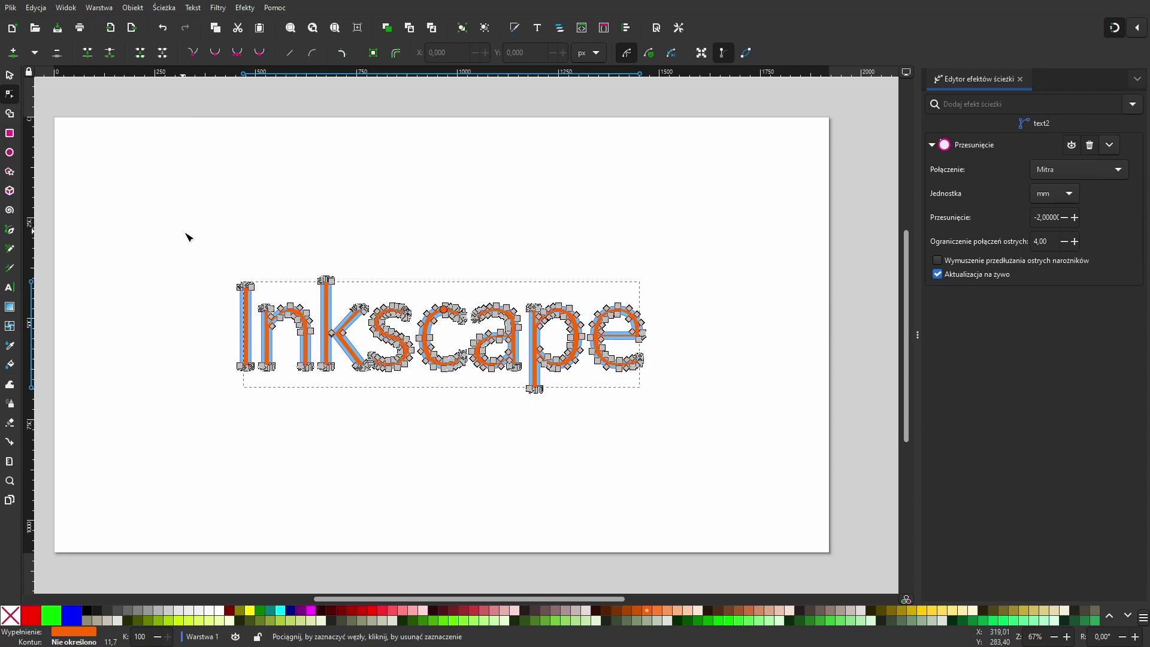
scroll(272, 303, up, 2)
scroll(271, 299, up, 1)
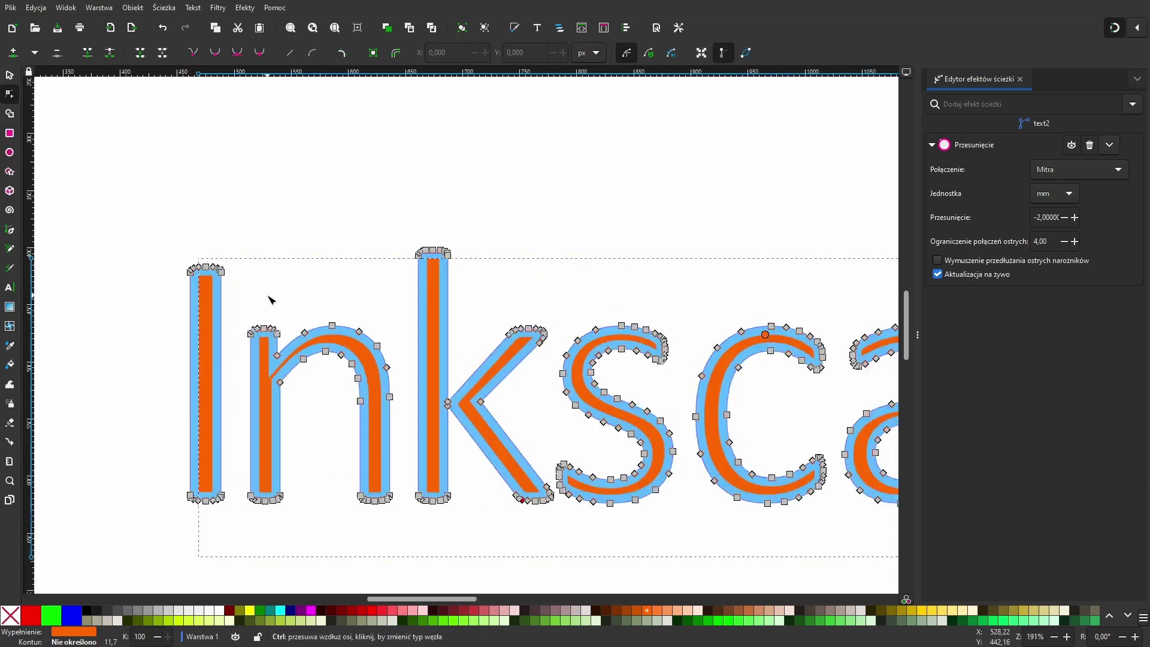
scroll(718, 383, right, 3)
scroll(626, 381, right, 2)
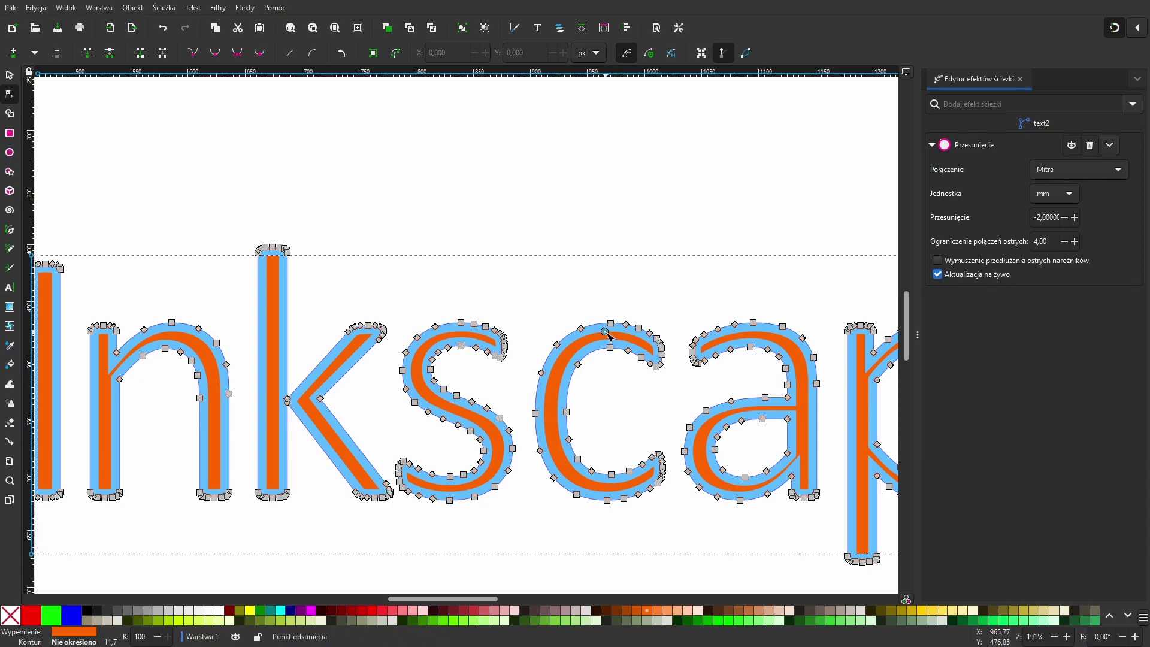
mouse_move(606, 331)
mouse_down()
mouse_move(615, 291)
mouse_move(607, 337)
mouse_move(610, 311)
mouse_up()
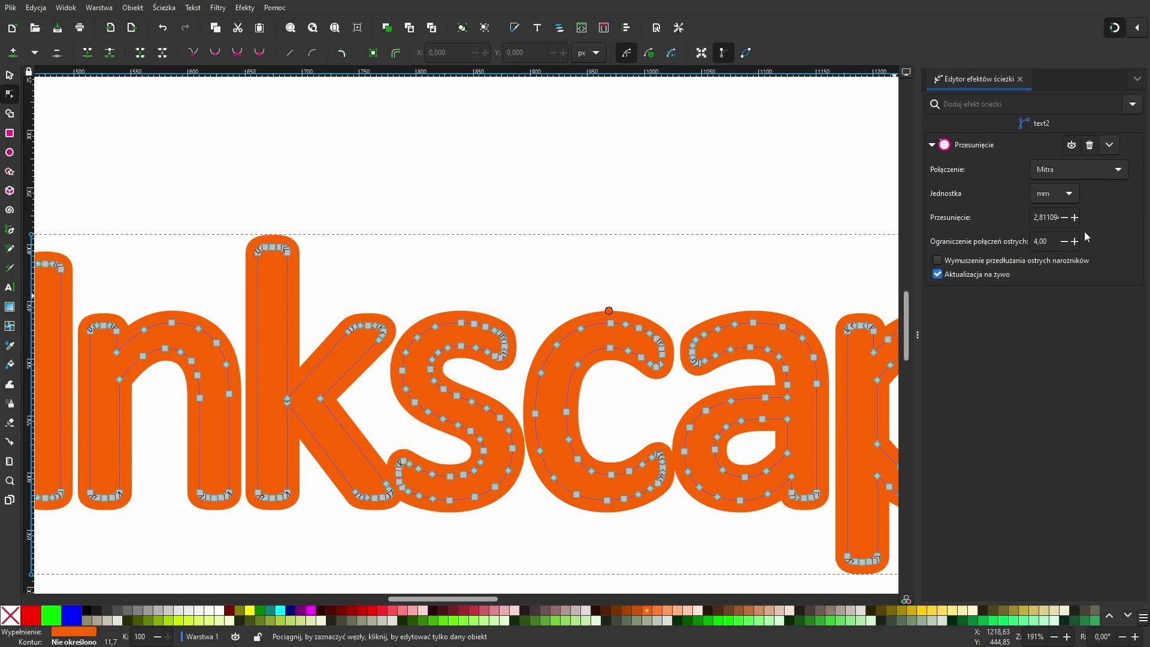
Return to the Selector and zoom out to view the whole bold orange word
key(s)
ctrl+scroll(343, 288, down, 2)
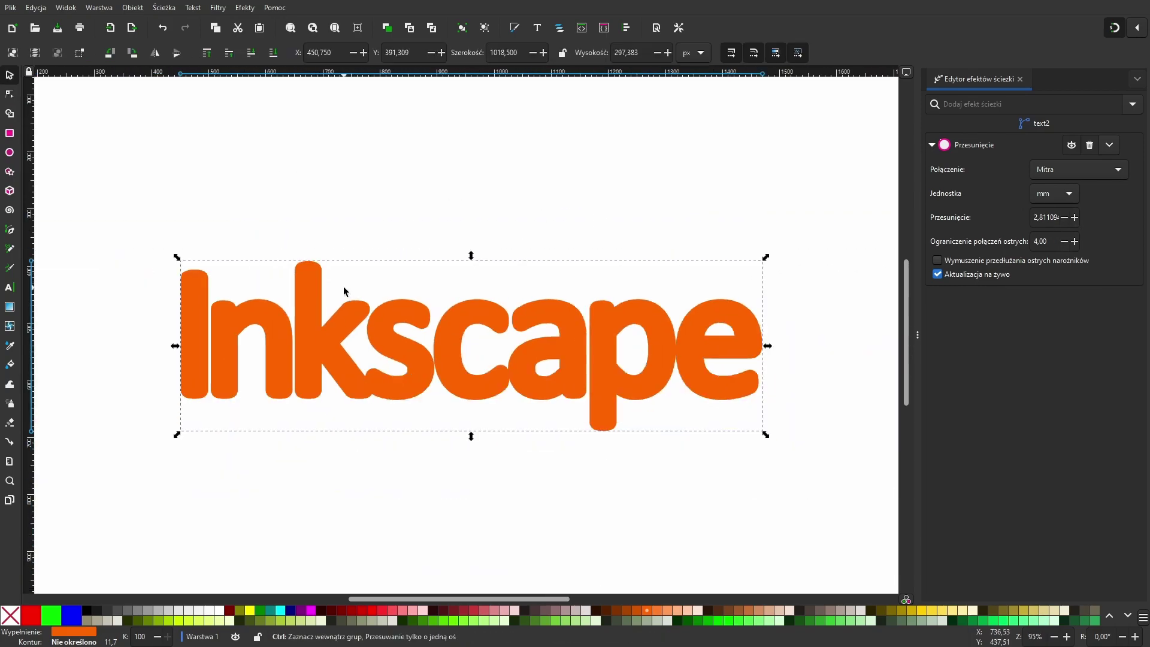